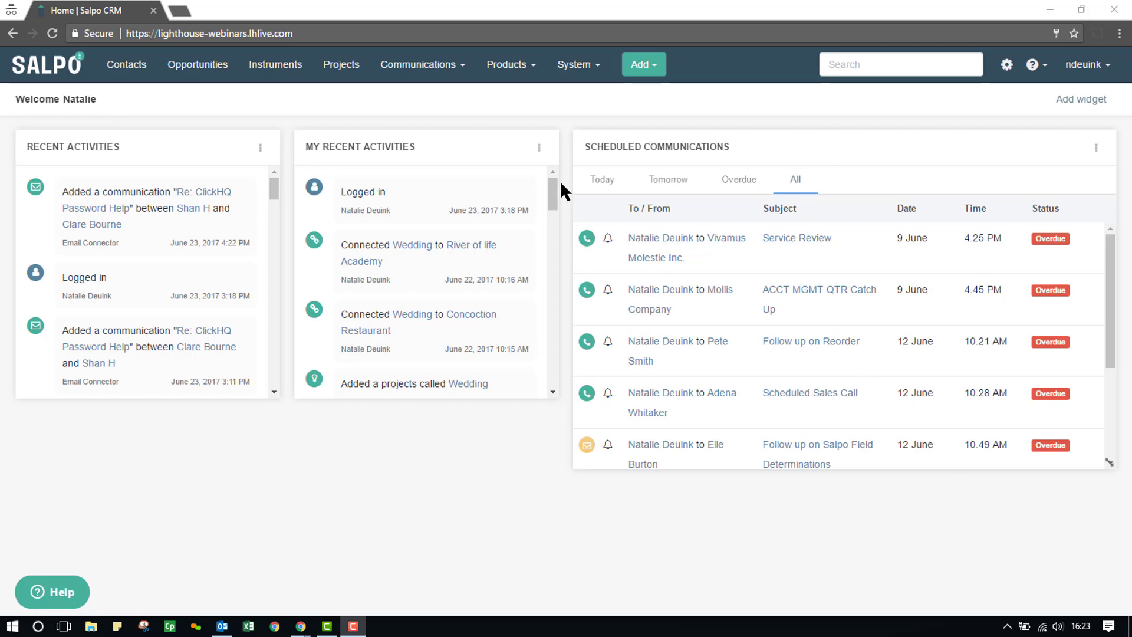
- Go to Communications > Lost Communications to list unmatched email addresses and their message counts
click(435, 65)
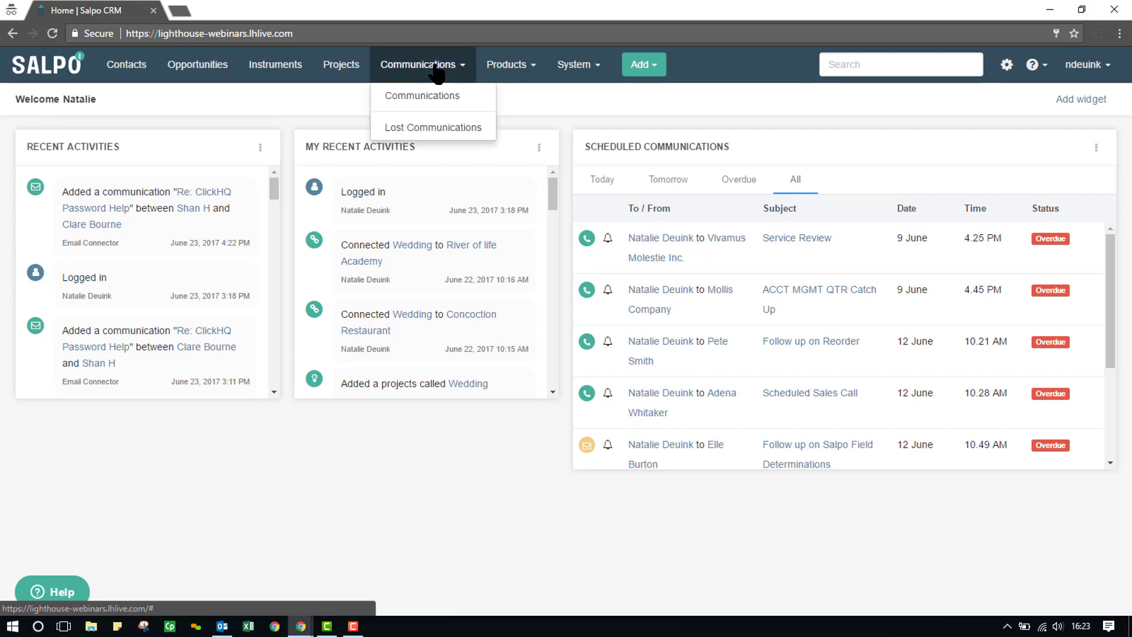
click(412, 131)
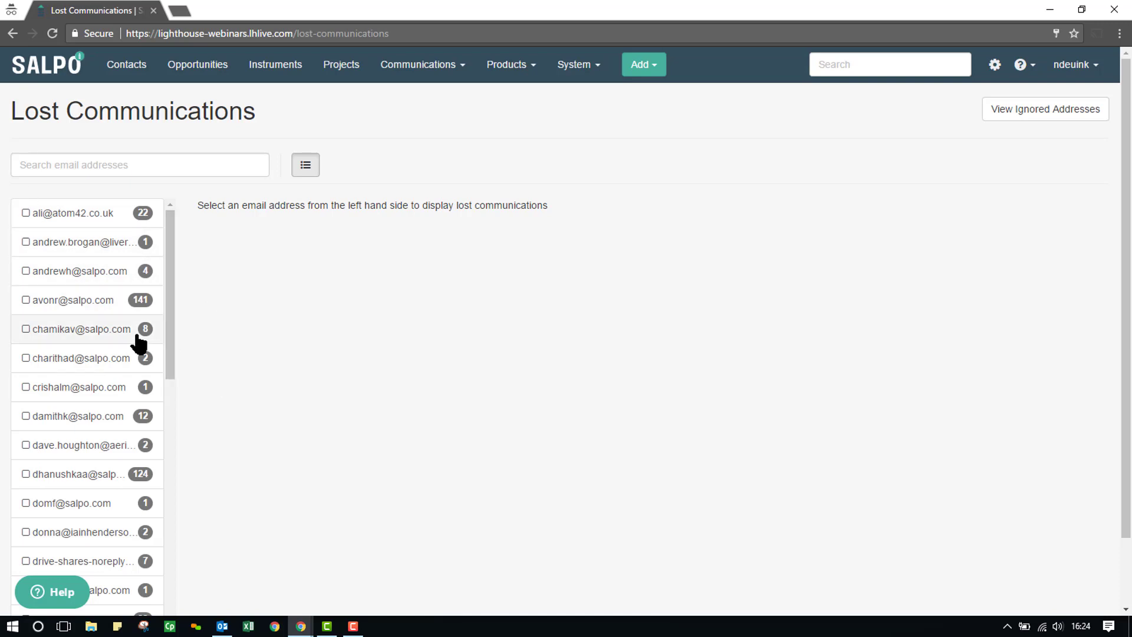
- Select only the first address to show its 22 lost messages and view its Ignore options
click(26, 224)
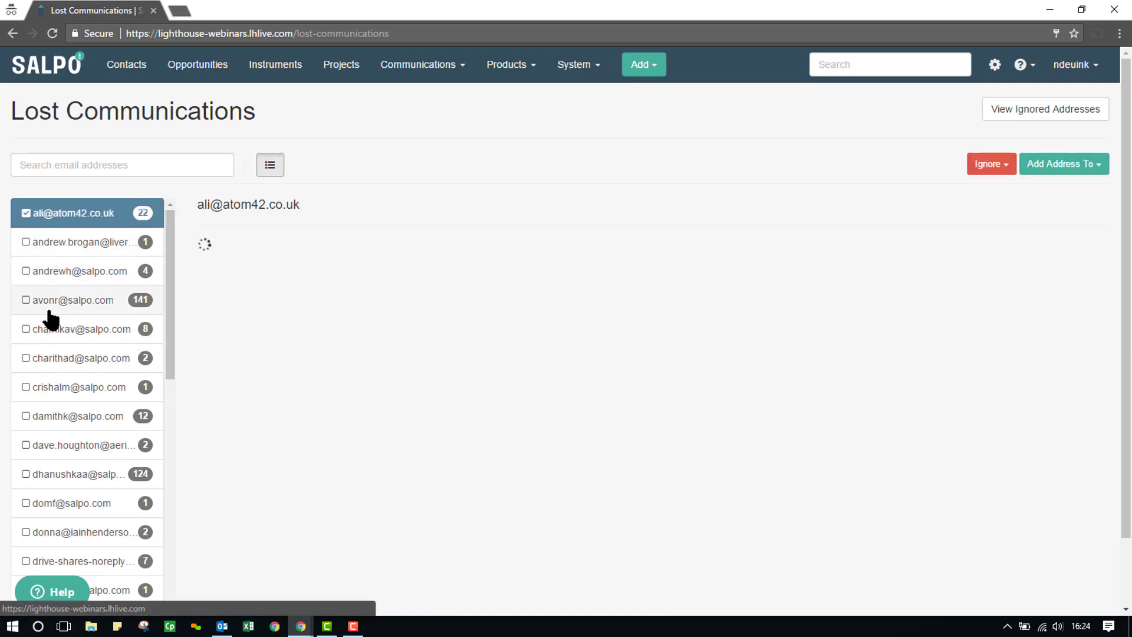
click(26, 254)
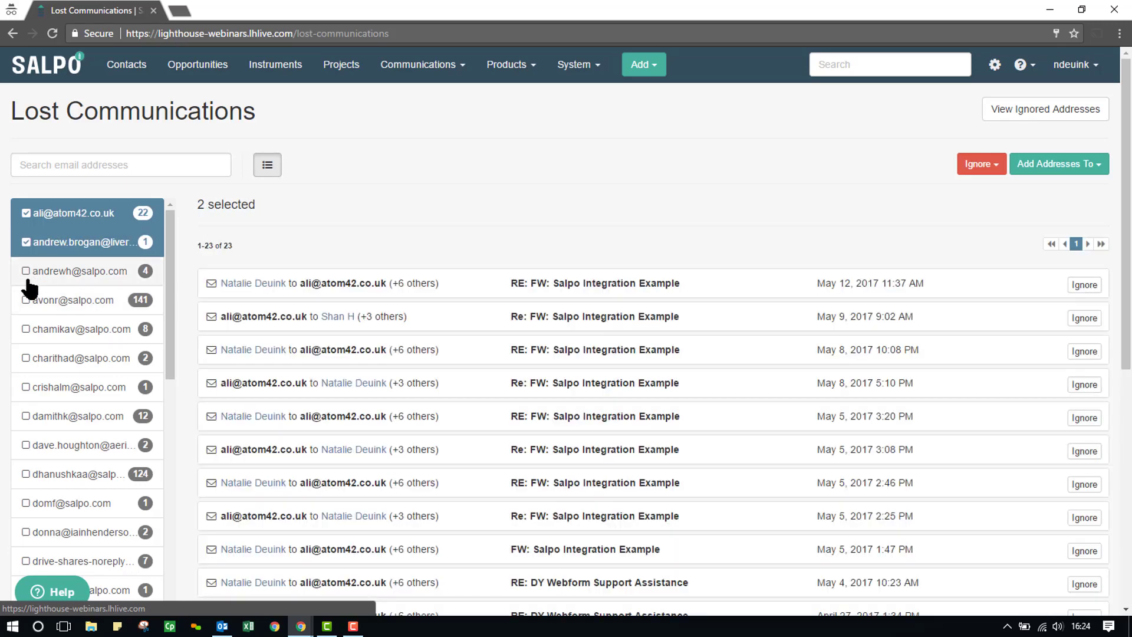
click(26, 242)
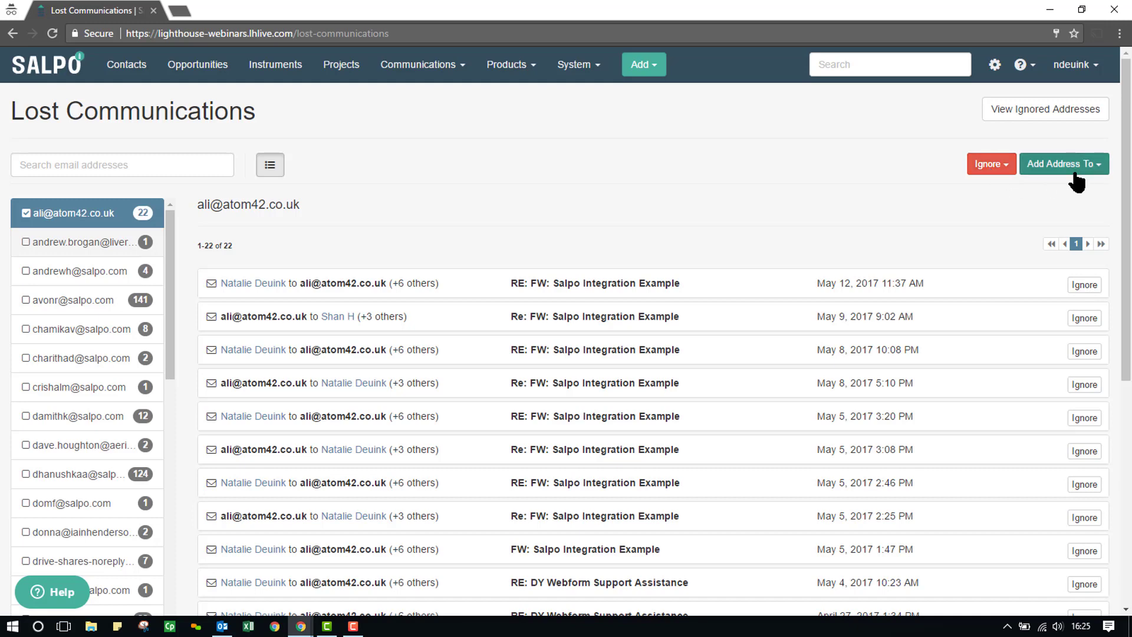
click(1000, 167)
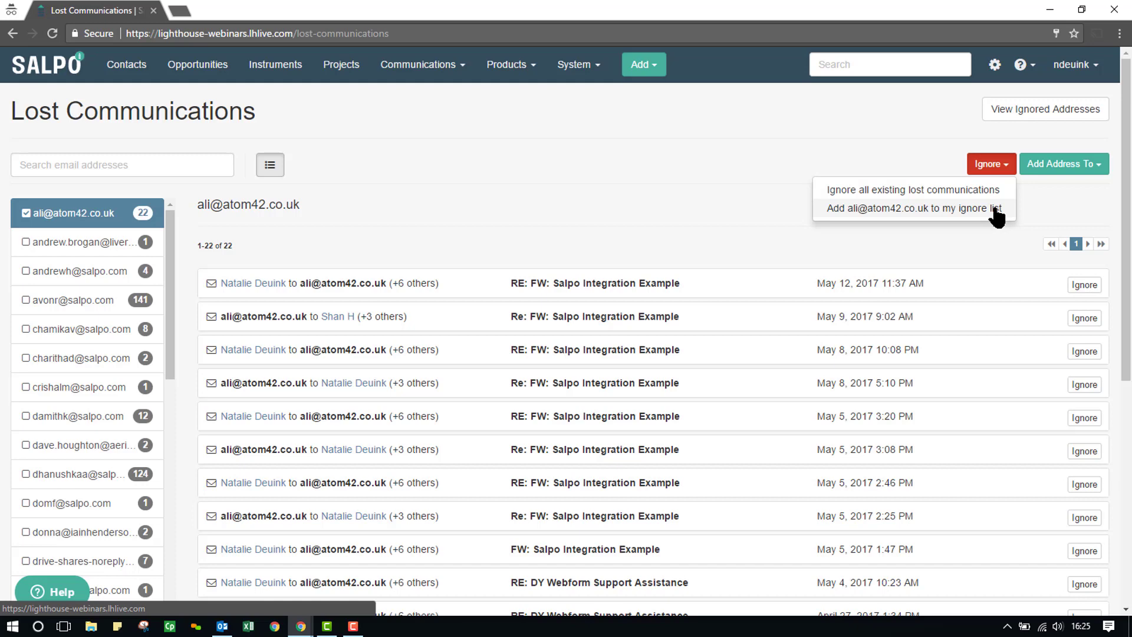
click(1042, 199)
click(1095, 166)
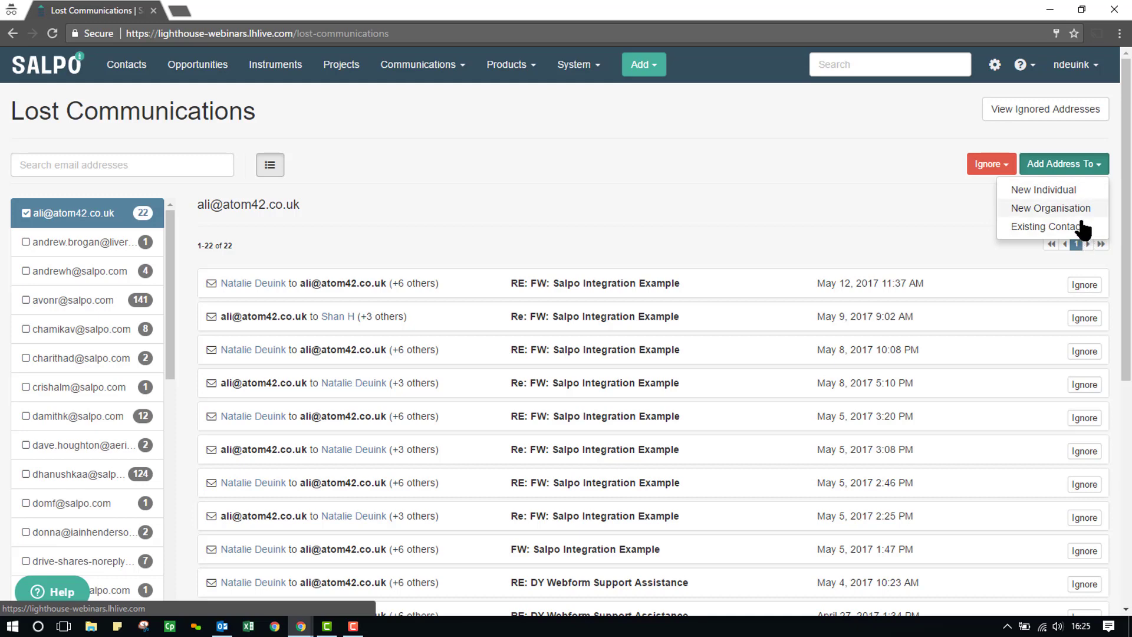
click(1079, 226)
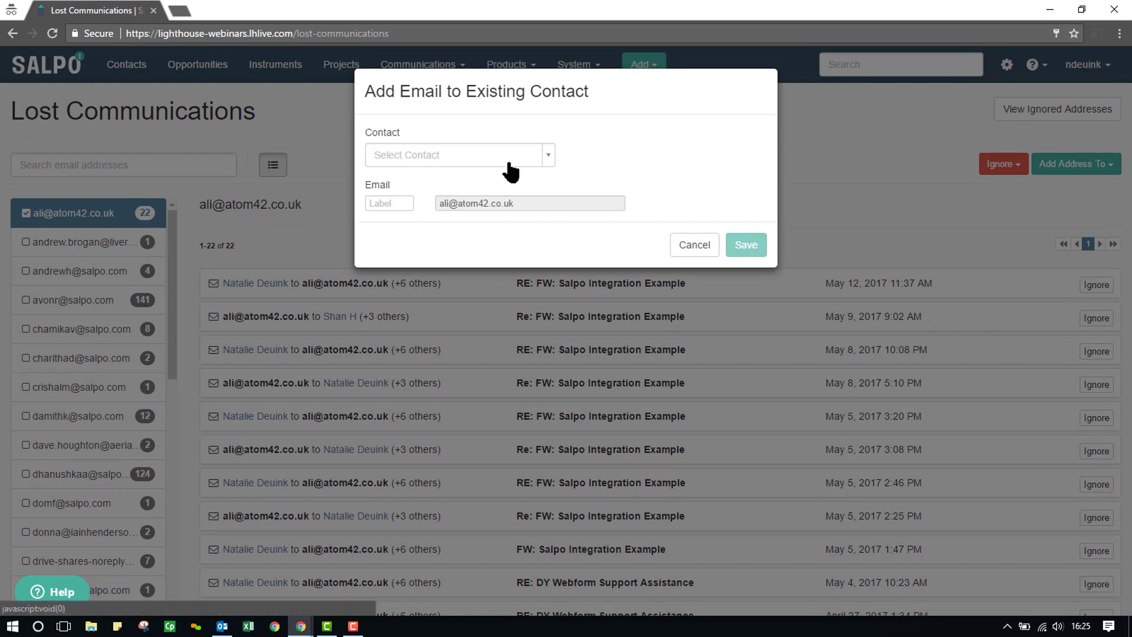
click(381, 203)
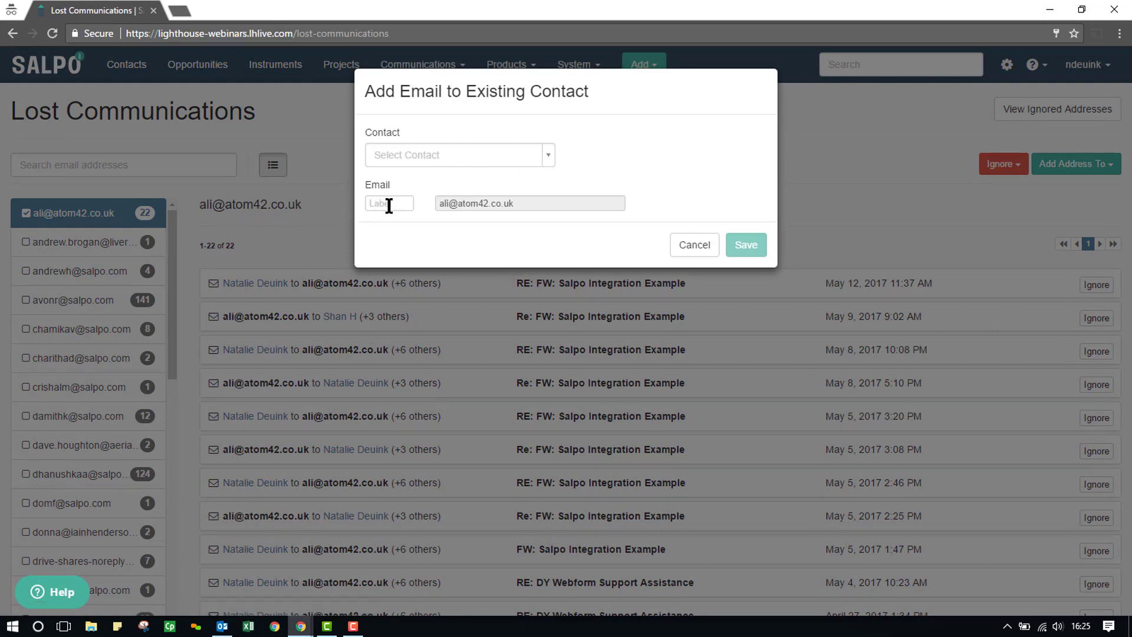
text(main)
click(741, 248)
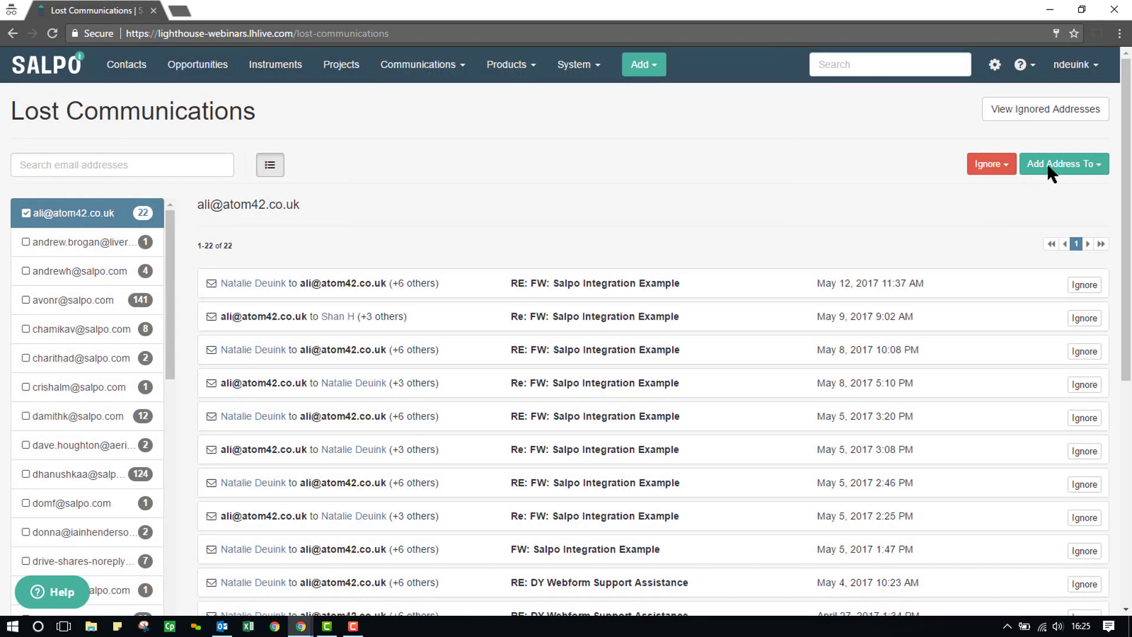
click(1045, 163)
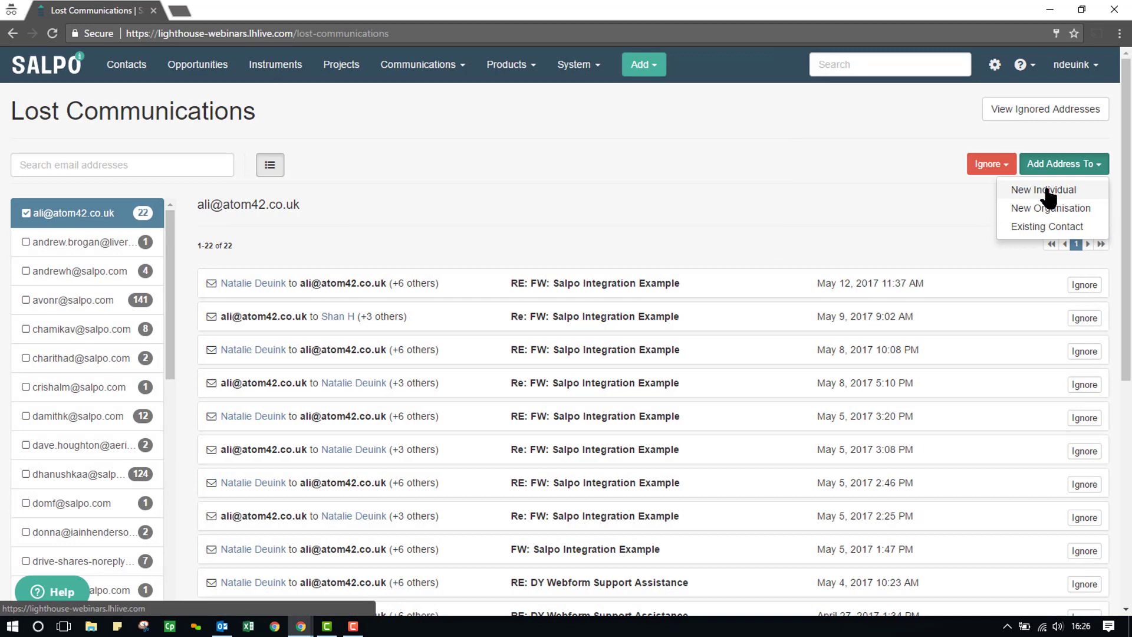
click(1044, 190)
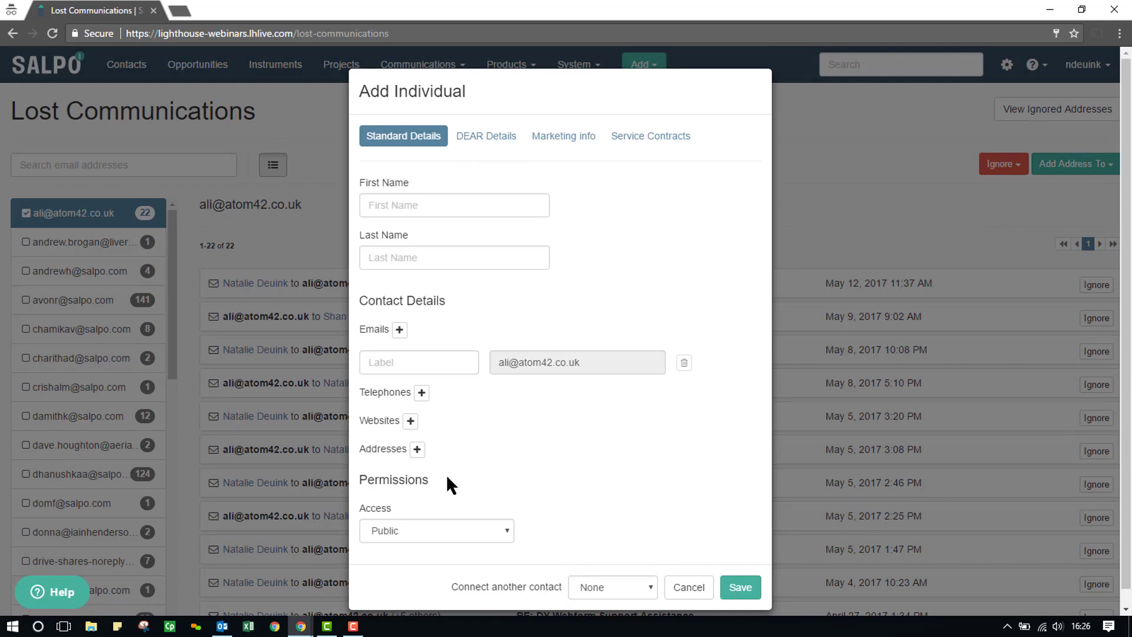
click(689, 588)
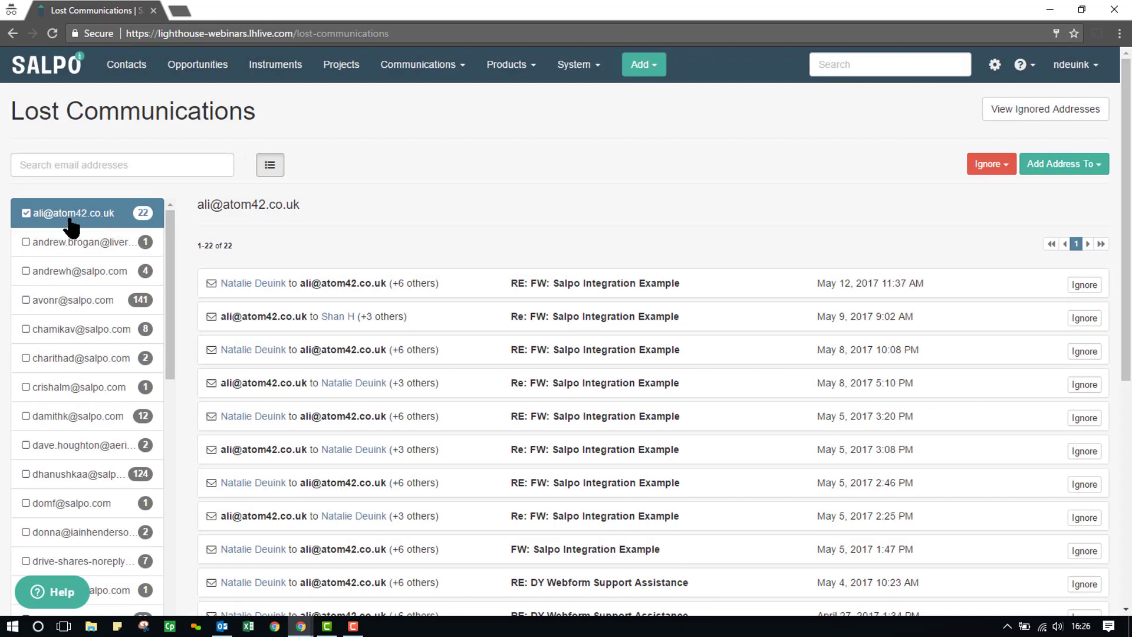
- Add the second address to the selection, combining 23 lost messages, and preview the Ignore options
click(26, 242)
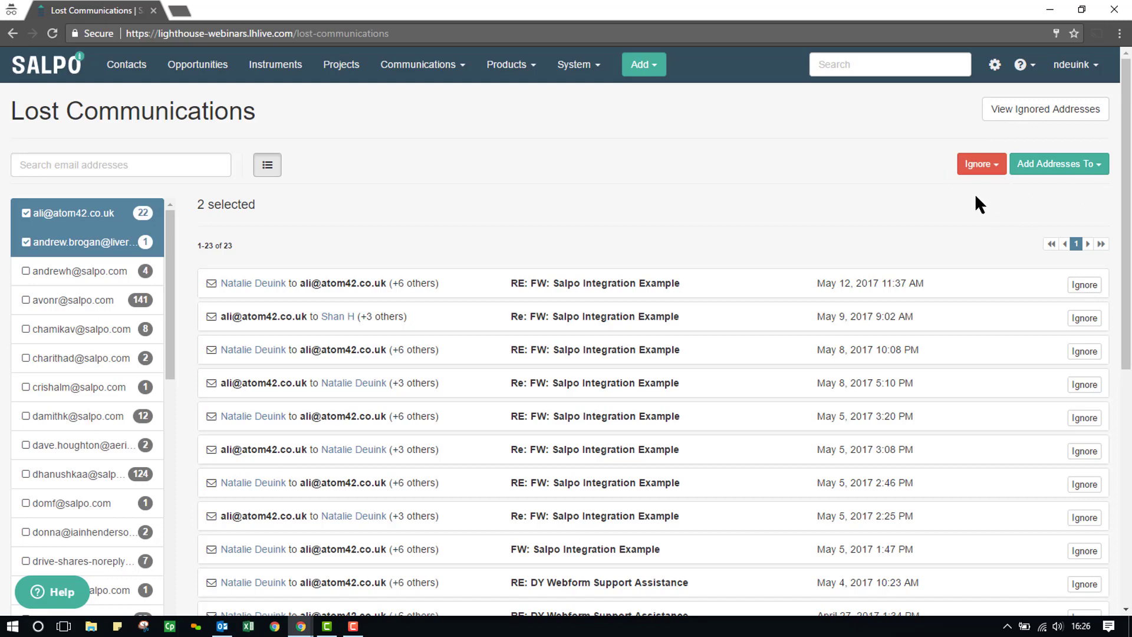
click(996, 168)
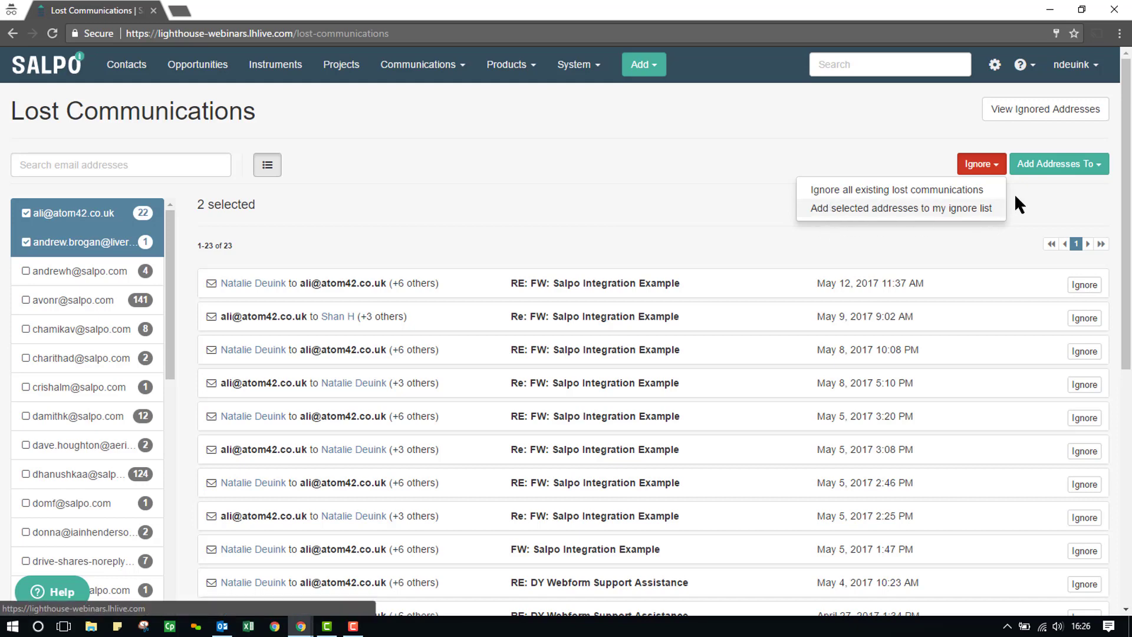
click(1042, 197)
- Preview creating a New Individual from both addresses, then cancel the form
click(1097, 171)
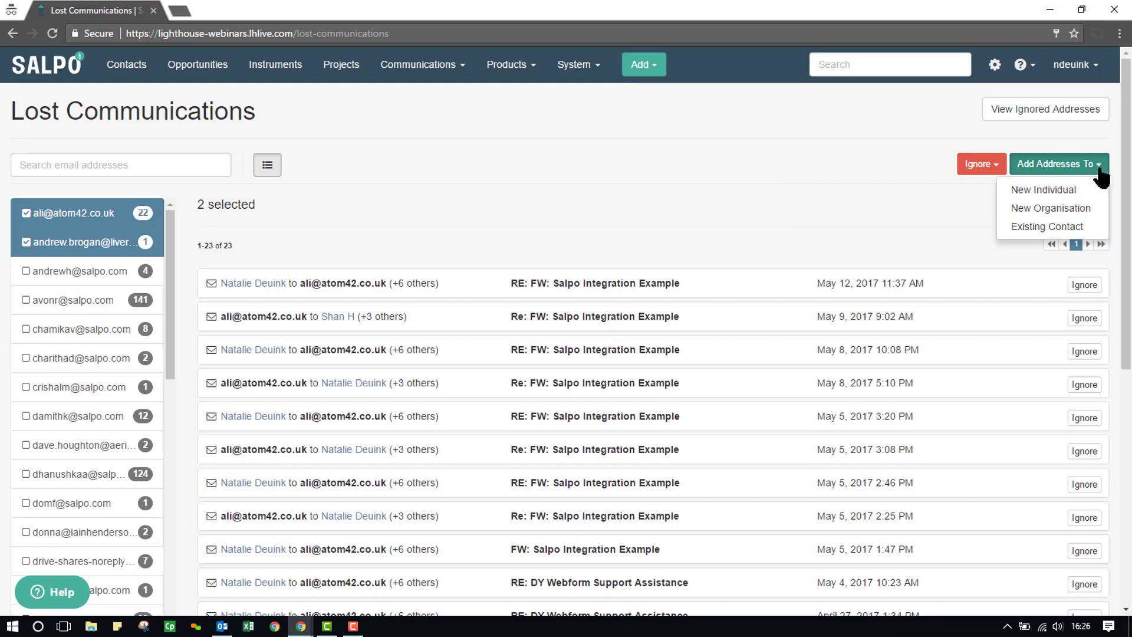
click(1068, 195)
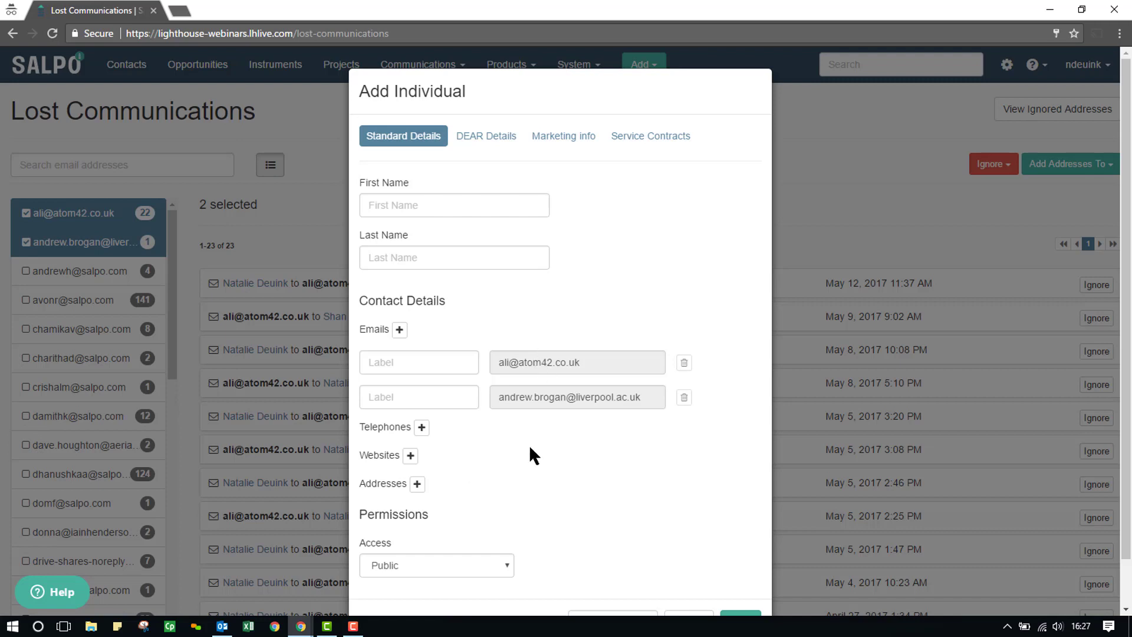
scroll(738, 392, down, 1)
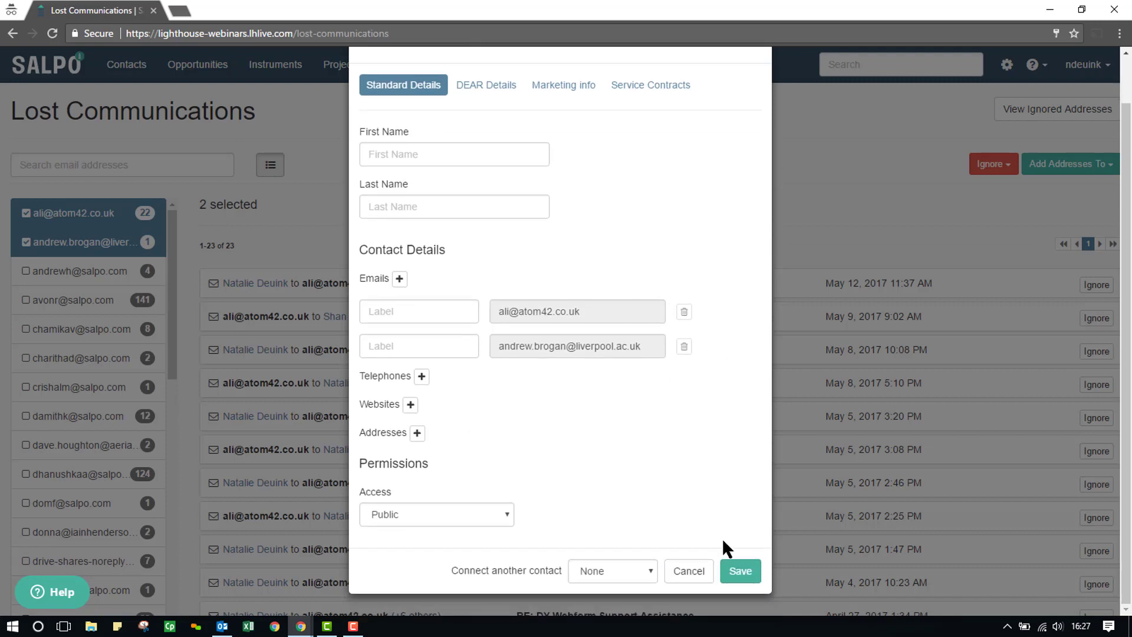
click(686, 571)
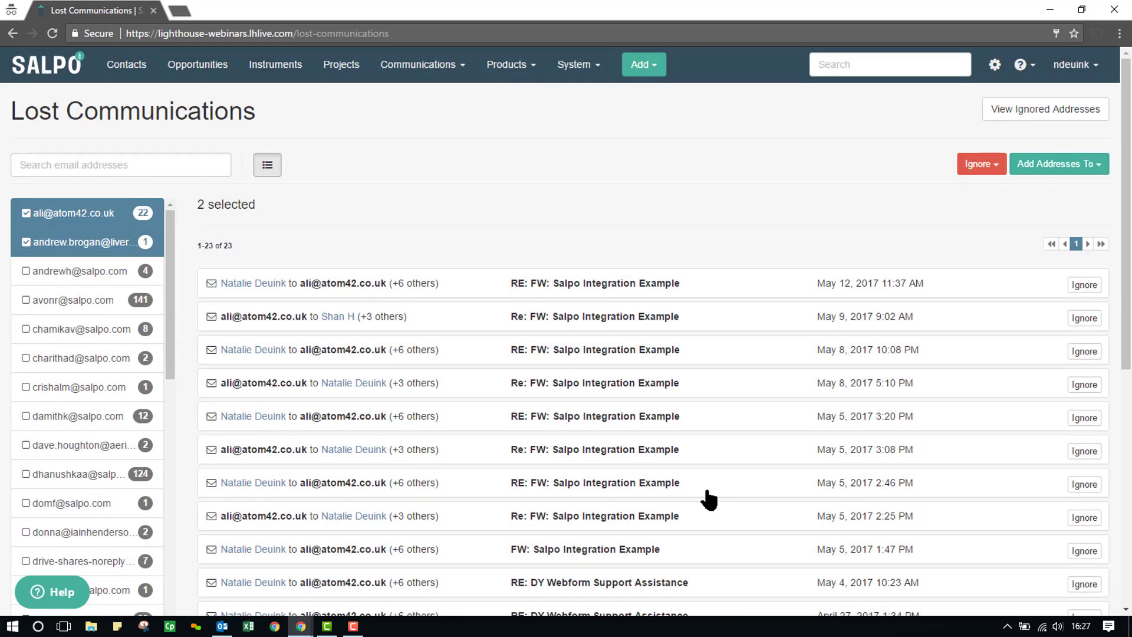
- Add both selected addresses to the ignore list and confirm with Yes
click(983, 168)
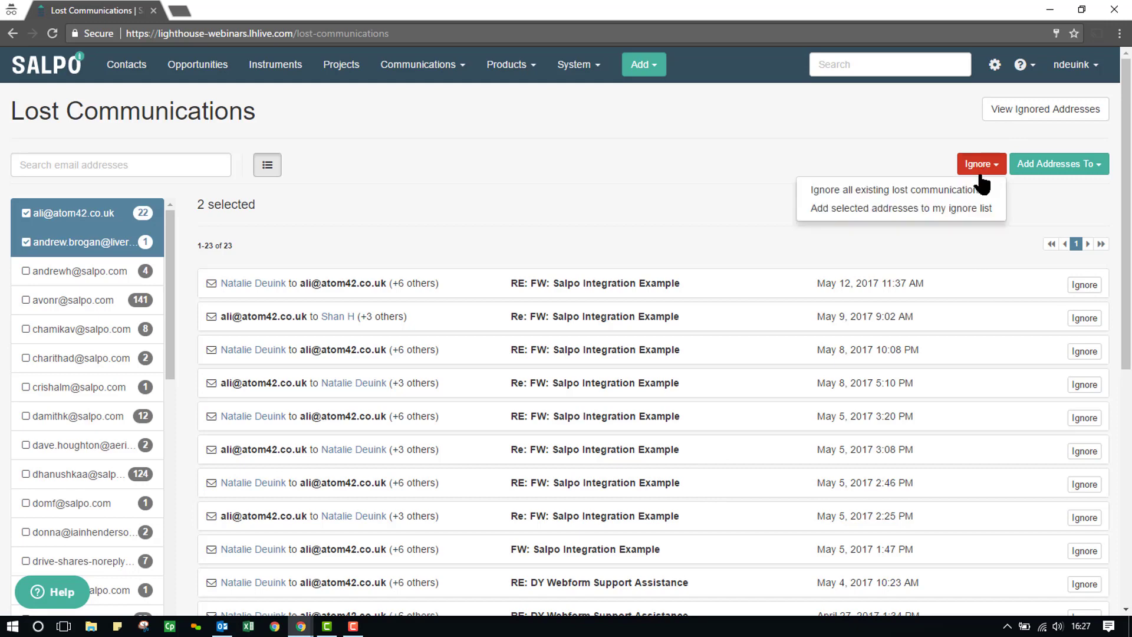
click(939, 219)
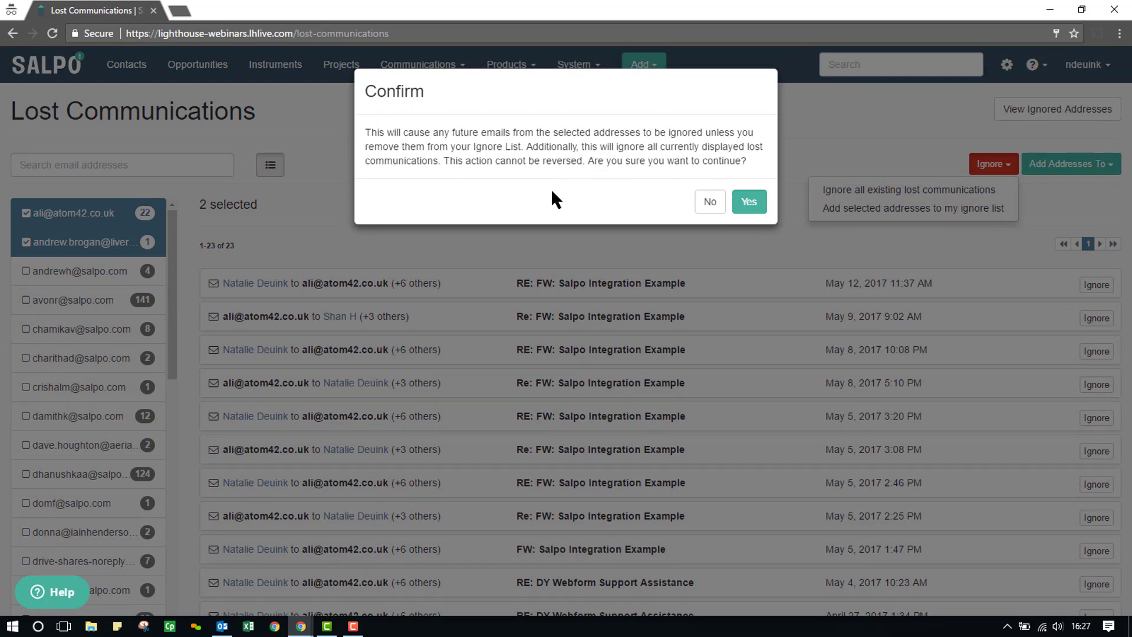
click(748, 203)
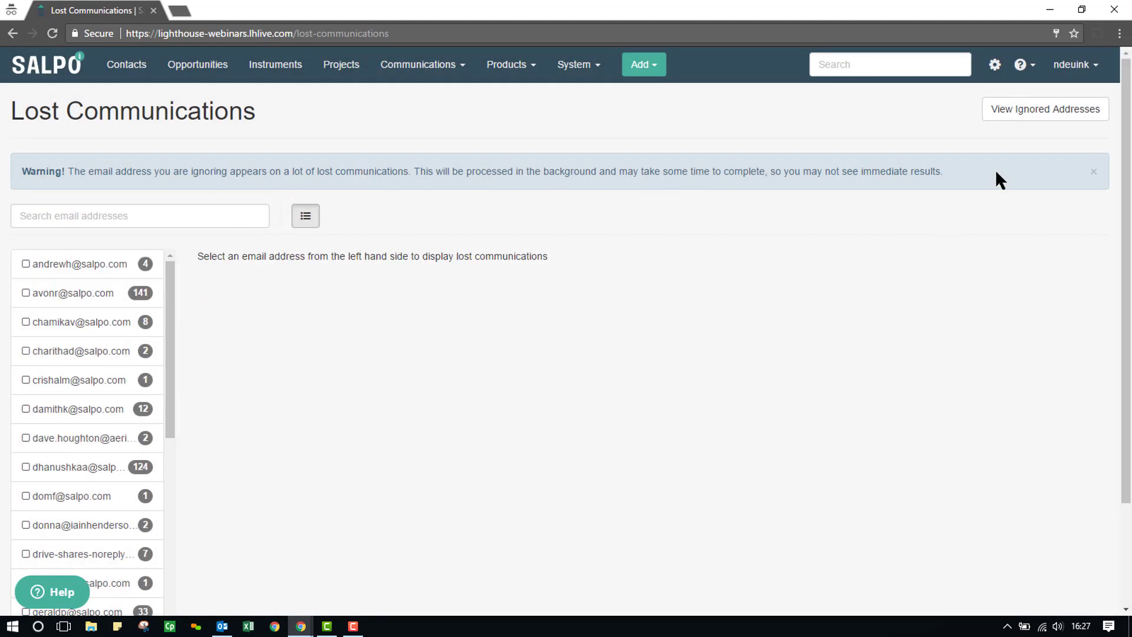
- On the Ignored Addresses page, remove both ignored addresses so the list shows None
click(1058, 115)
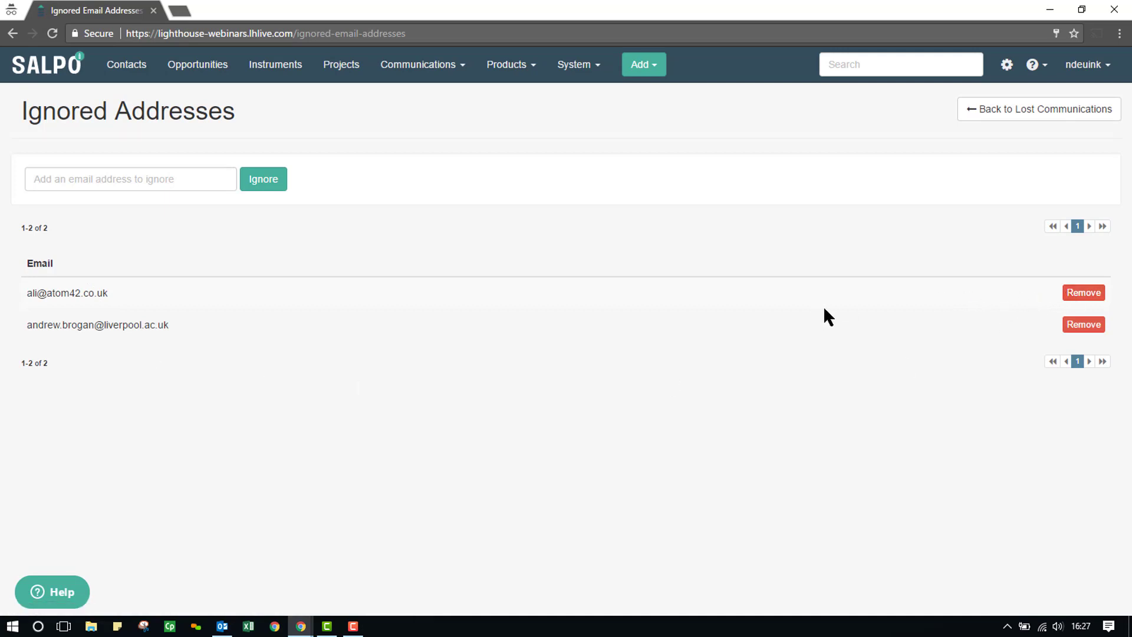
click(1094, 295)
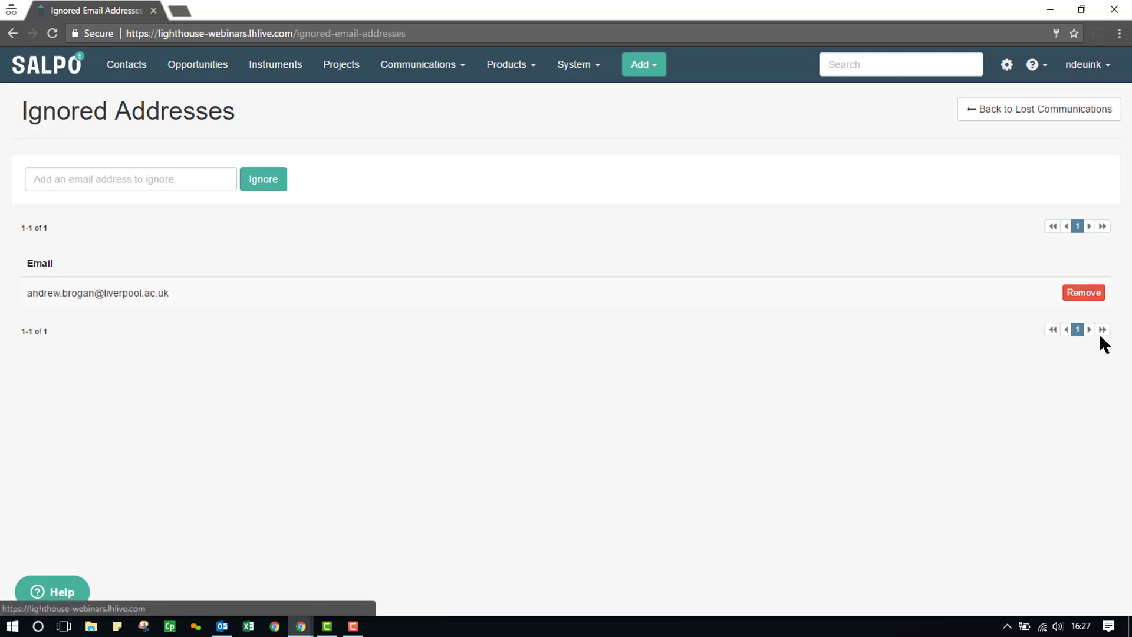
click(1095, 298)
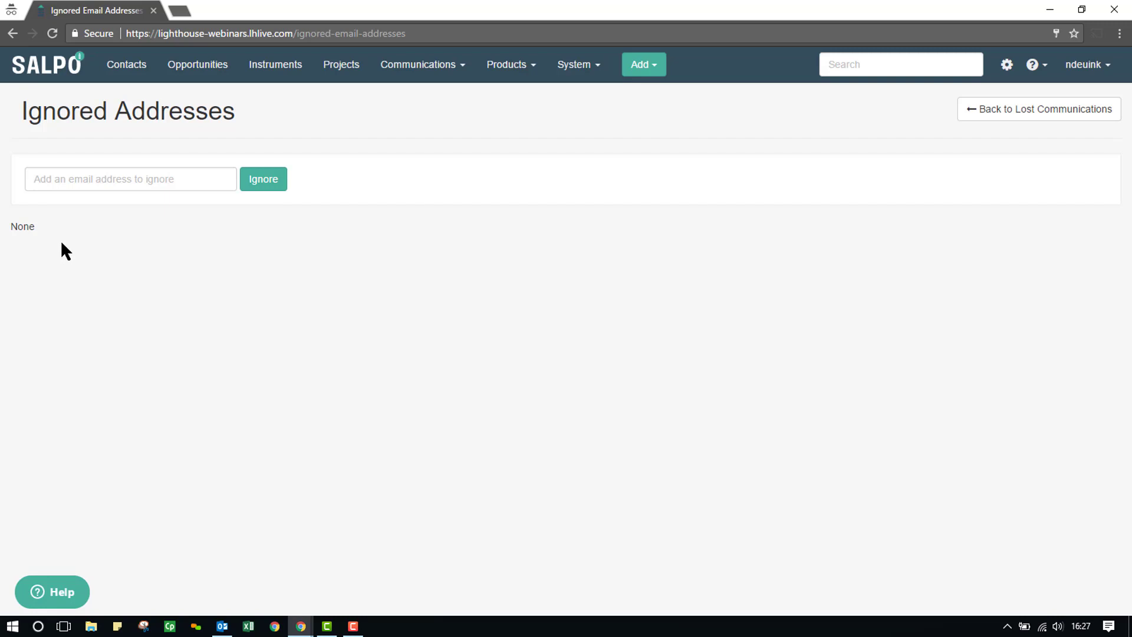
- Enter the company's HR email address in the ignore box and add it to the Ignored Addresses
click(69, 181)
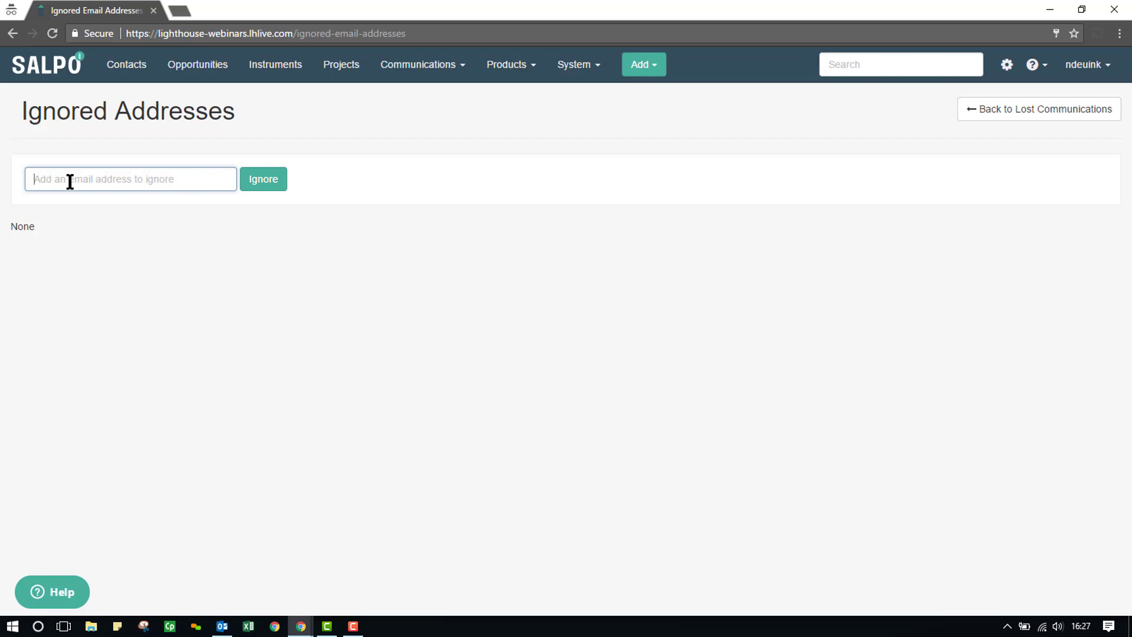
click(262, 183)
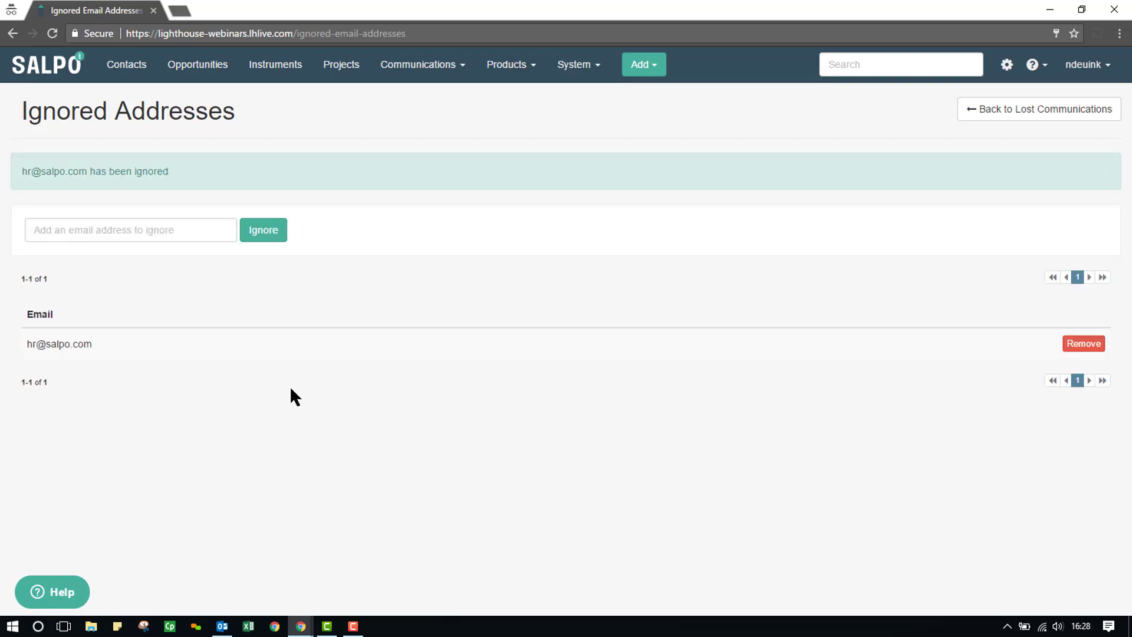